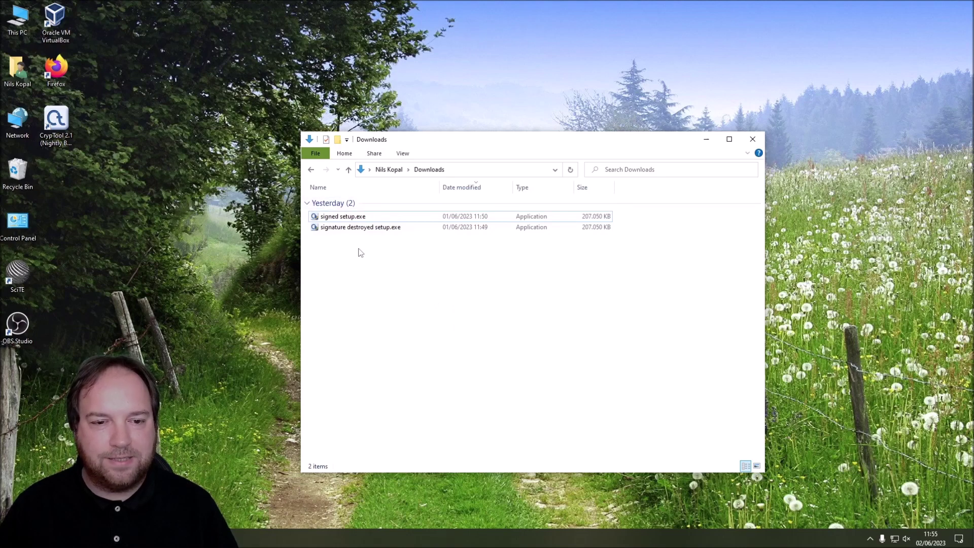
pyautogui.click(327, 217)
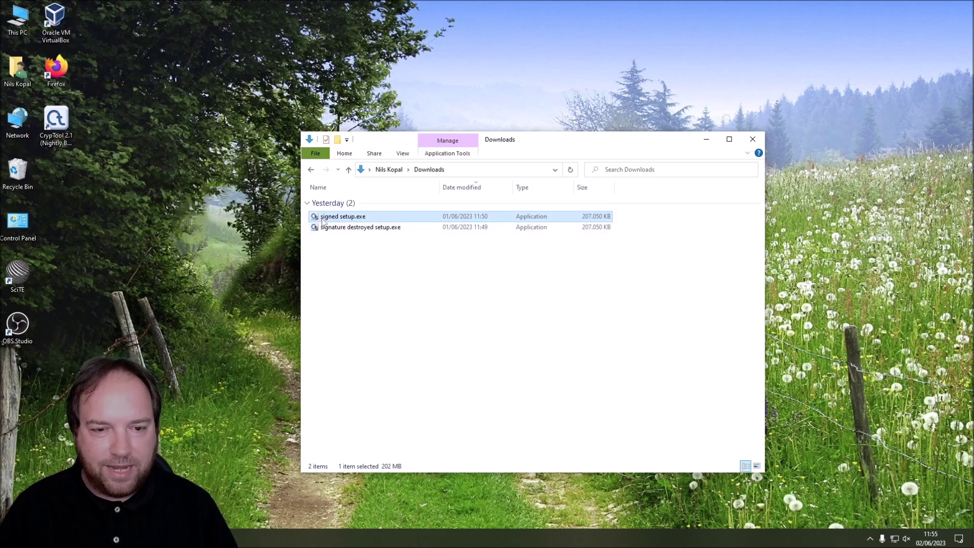
pyautogui.click(324, 228)
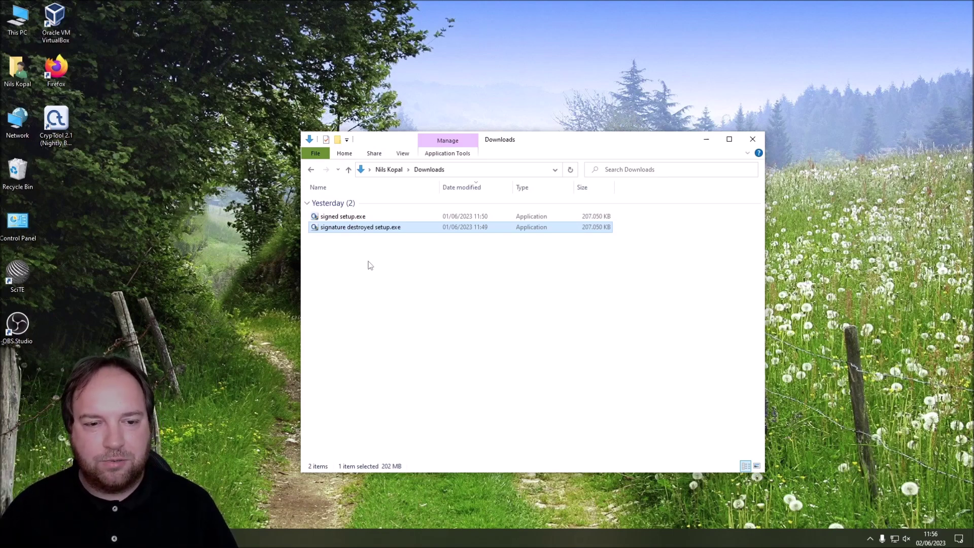
pyautogui.click(331, 218)
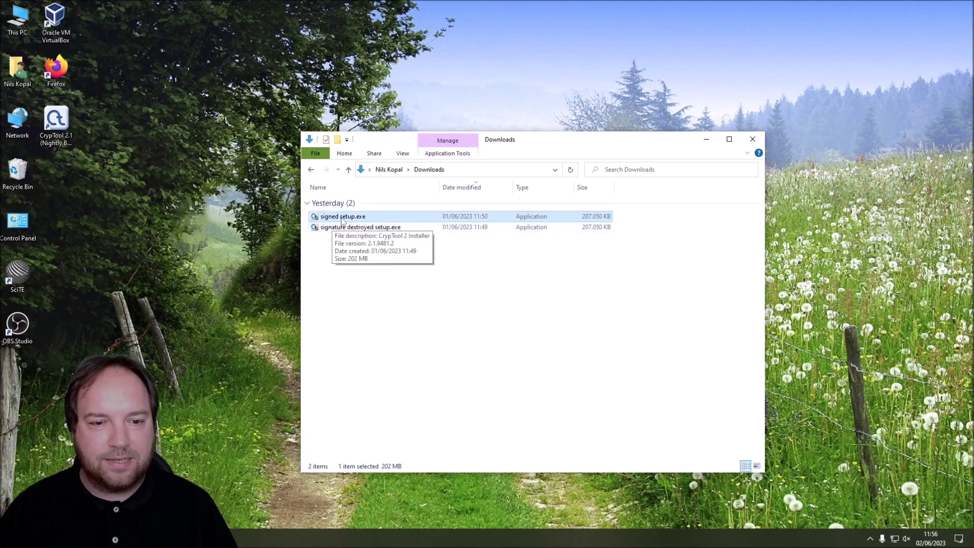
pyautogui.rightClick(341, 217)
# Show signed setup.exe's Digital Signatures list with widened columns, selecting its sha1 signer entry
pyautogui.click(369, 444)
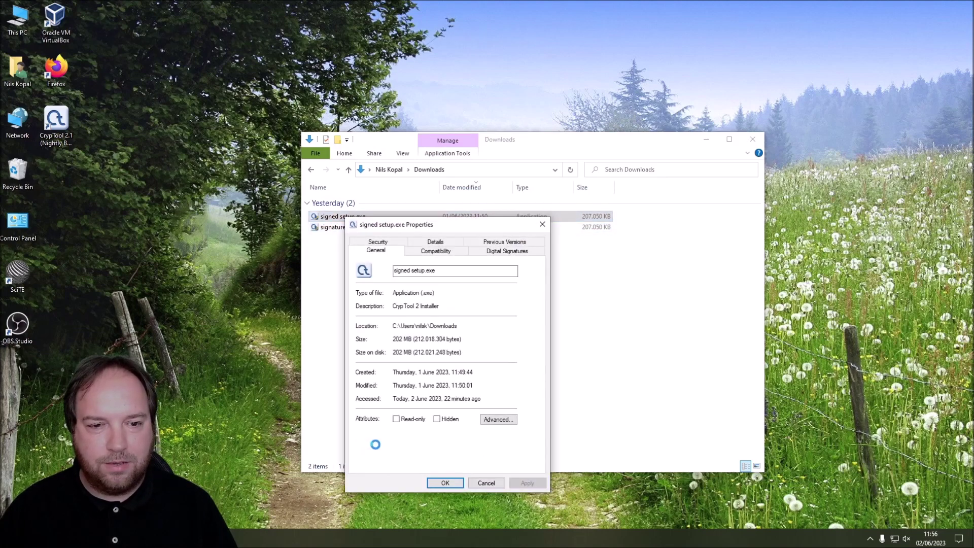
pyautogui.moveTo(375, 227); pyautogui.dragTo(425, 203)
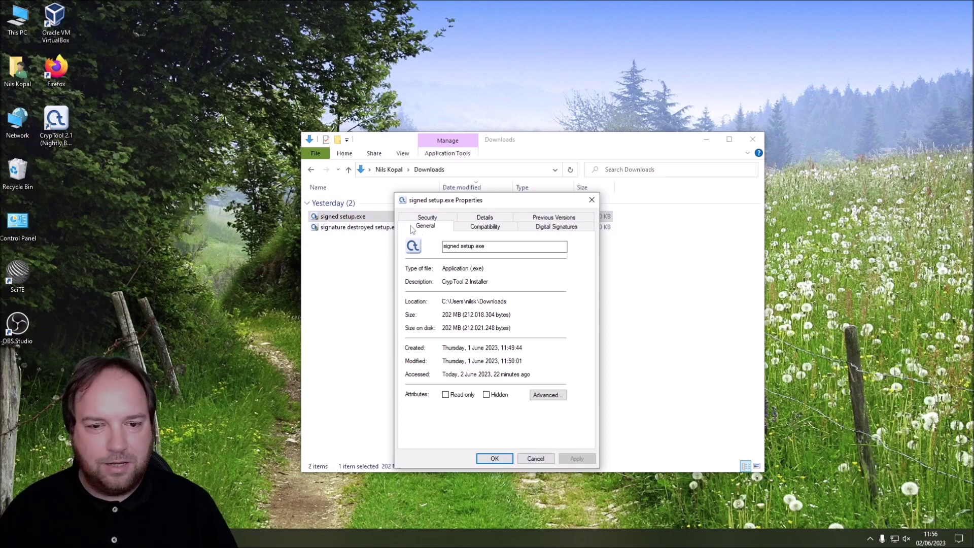
pyautogui.click(554, 229)
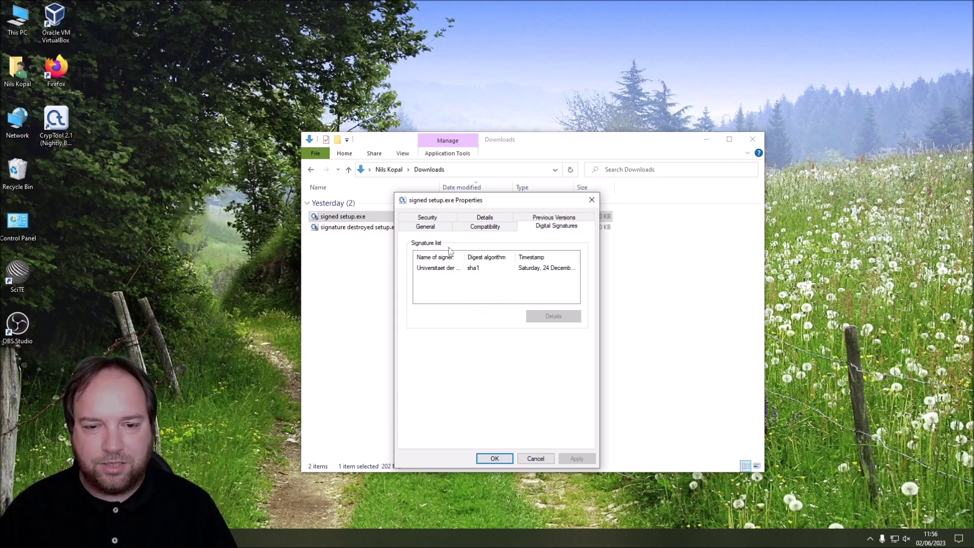
pyautogui.moveTo(465, 257); pyautogui.dragTo(507, 256)
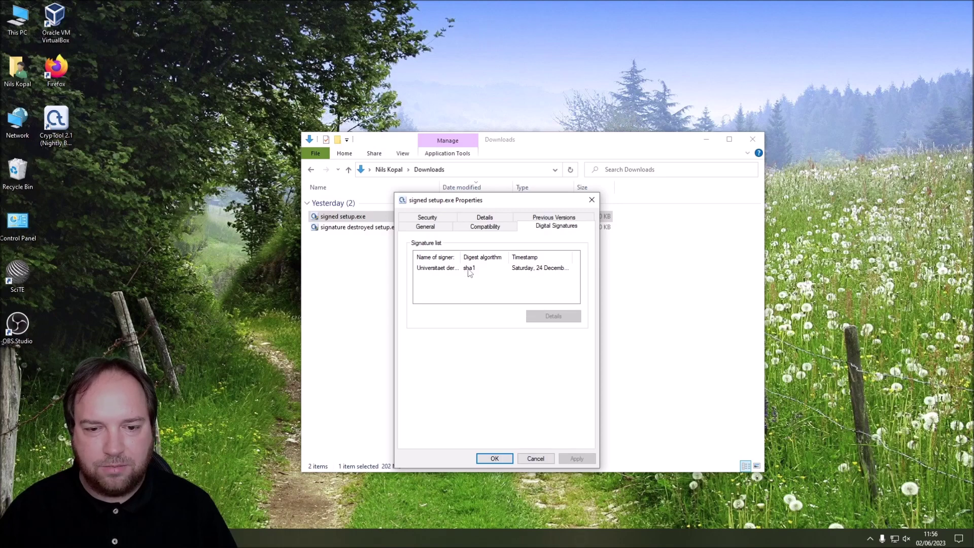
pyautogui.doubleClick(509, 257)
pyautogui.click(435, 267)
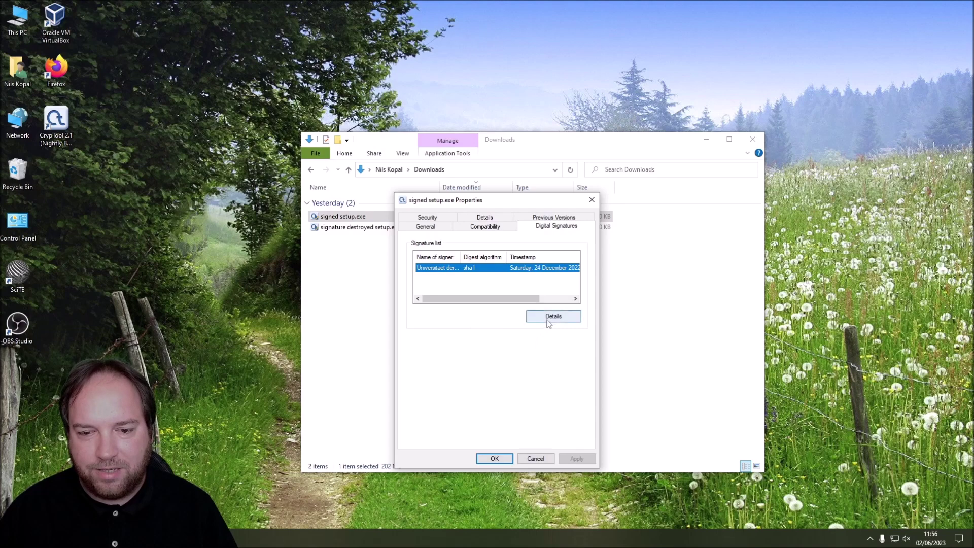
pyautogui.click(548, 322)
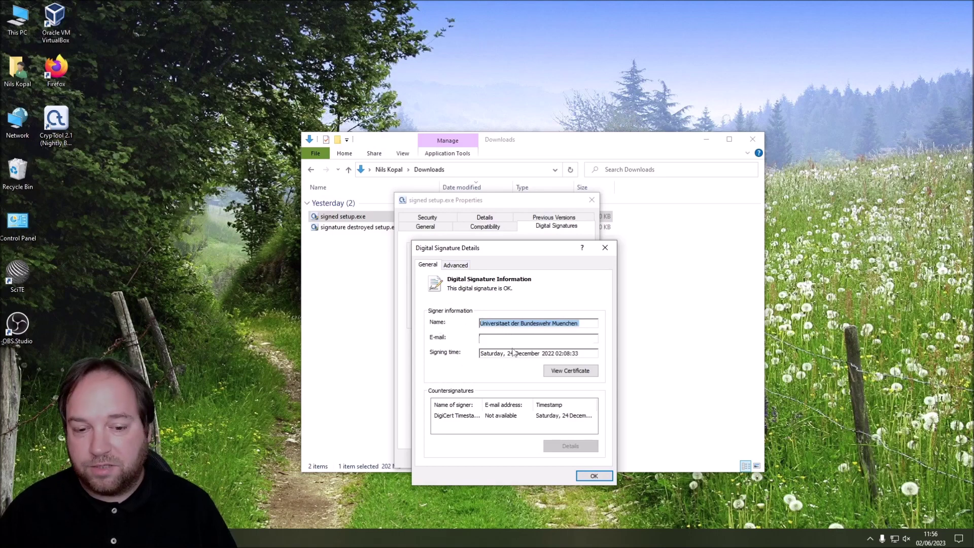
pyautogui.click(456, 268)
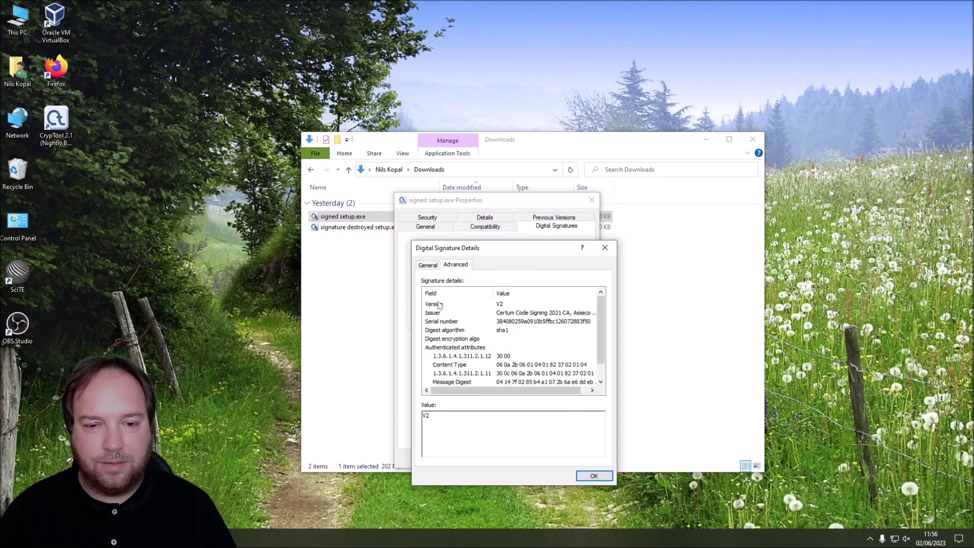
pyautogui.click(452, 330)
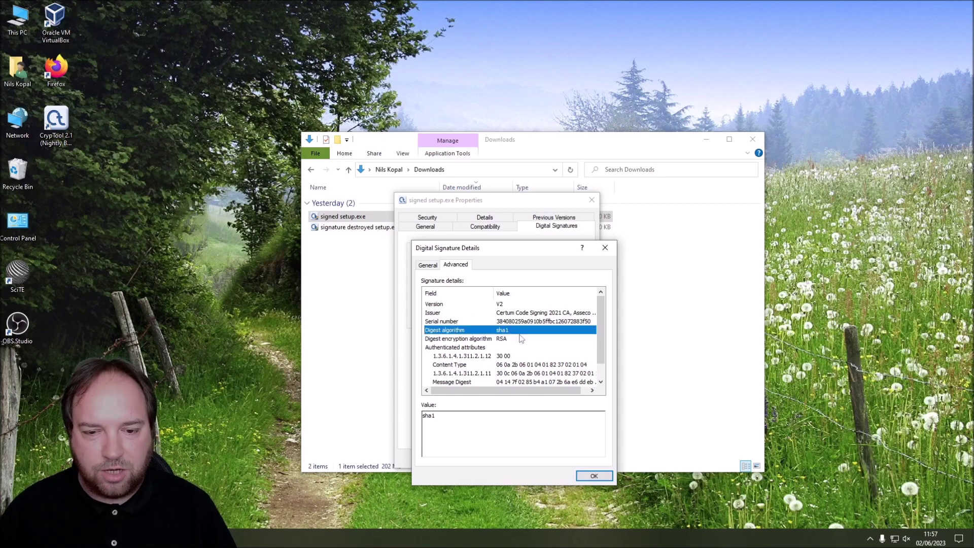
pyautogui.click(459, 340)
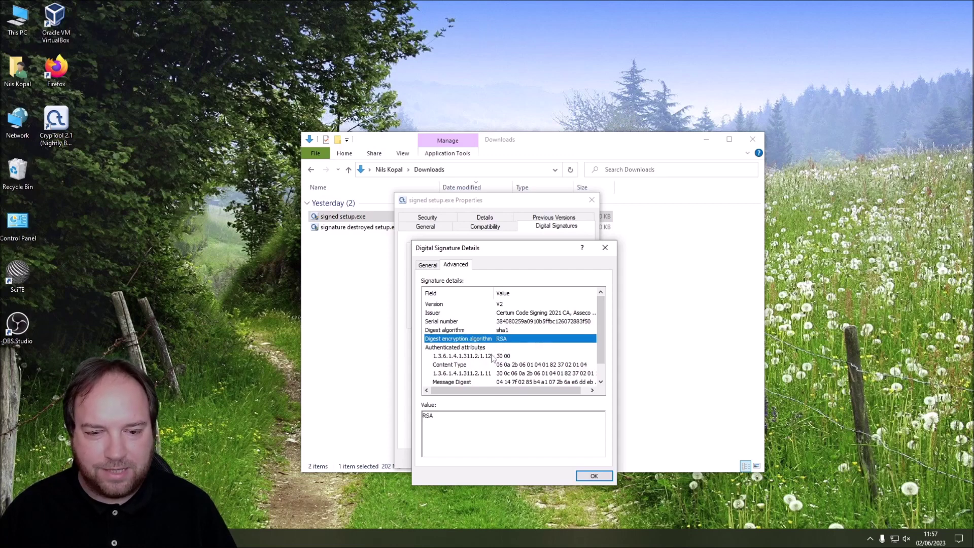
pyautogui.moveTo(602, 321); pyautogui.dragTo(602, 334)
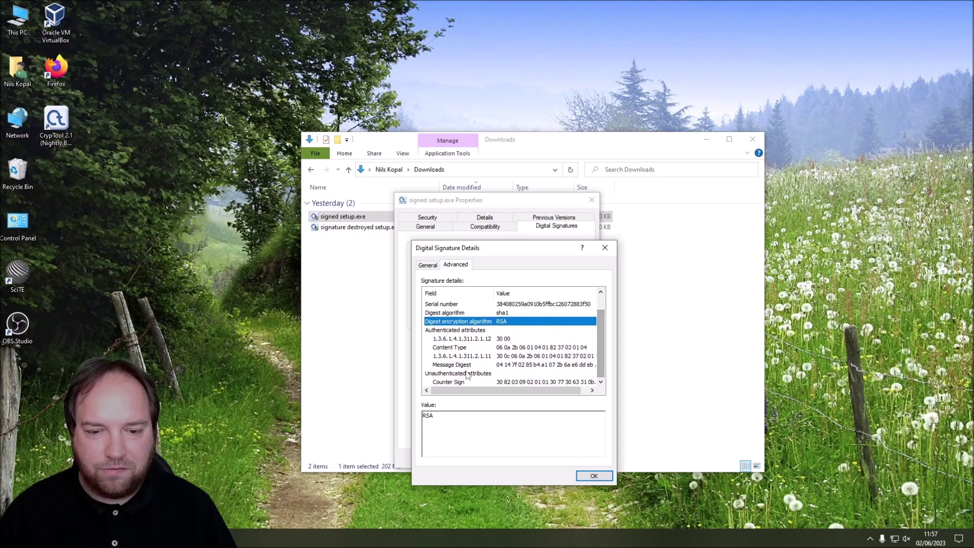
pyautogui.click(456, 336)
pyautogui.click(460, 346)
pyautogui.click(452, 365)
pyautogui.click(457, 356)
pyautogui.click(451, 337)
pyautogui.press('Up')
pyautogui.press('Up')
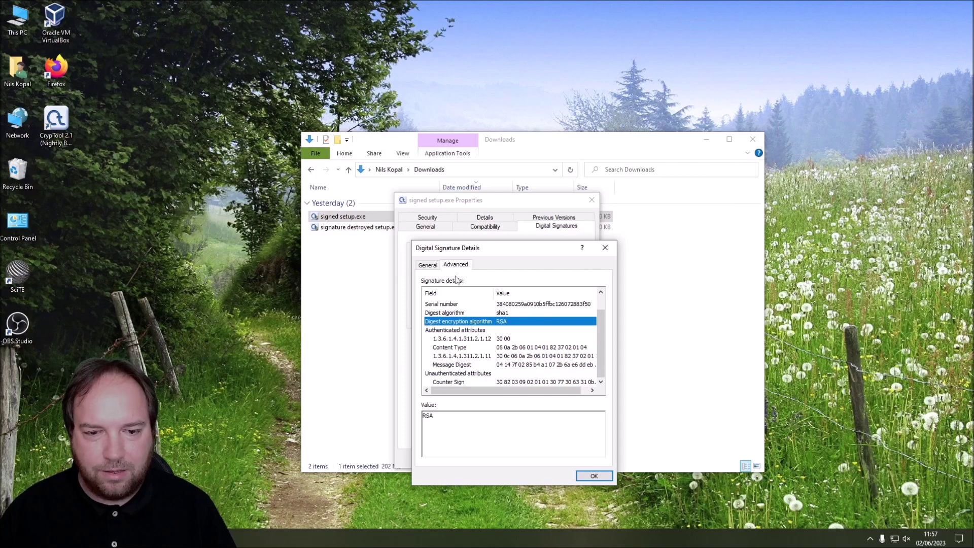
pyautogui.click(604, 247)
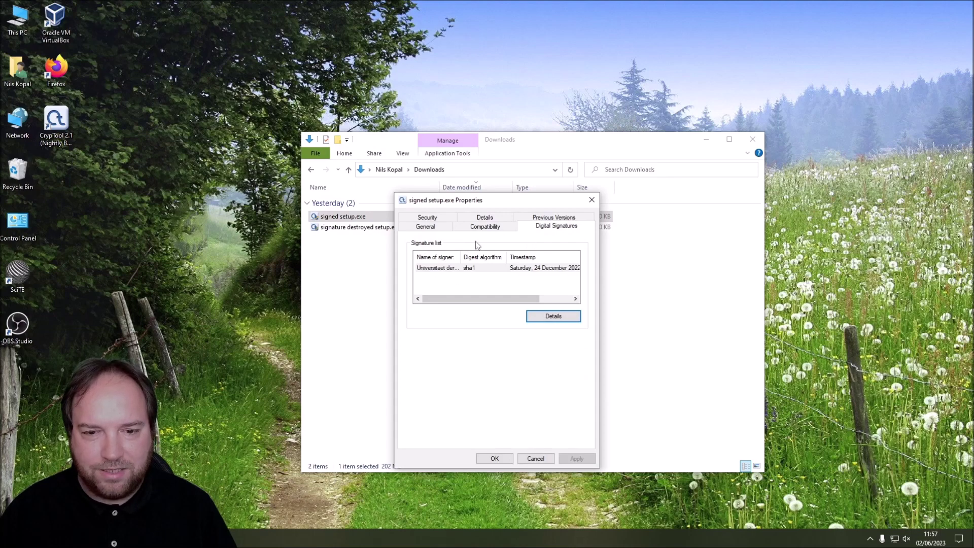
pyautogui.click(447, 269)
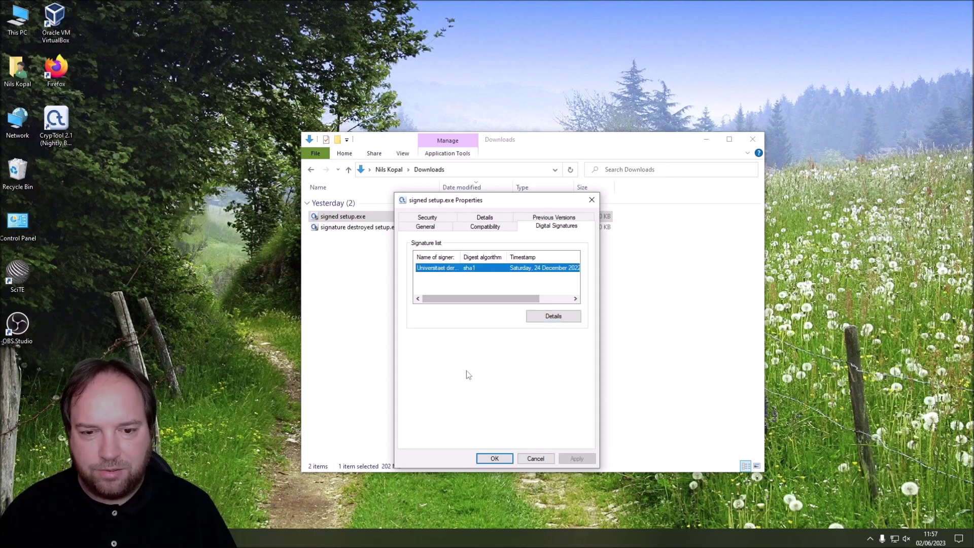
pyautogui.click(533, 461)
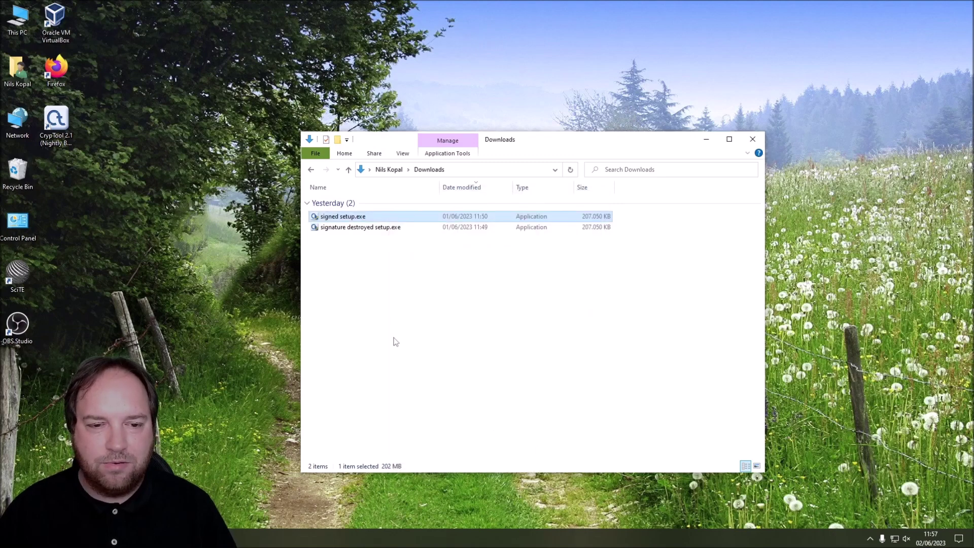
pyautogui.click(369, 231)
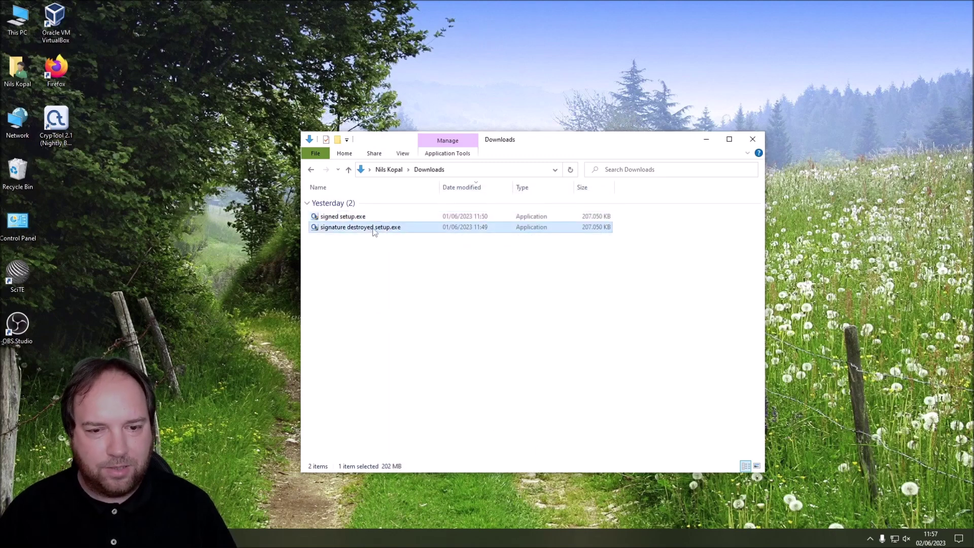
# Open the Universitaet der Bundeswehr Muenchen signature details for signature destroyed setup.exe
pyautogui.rightClick(374, 231)
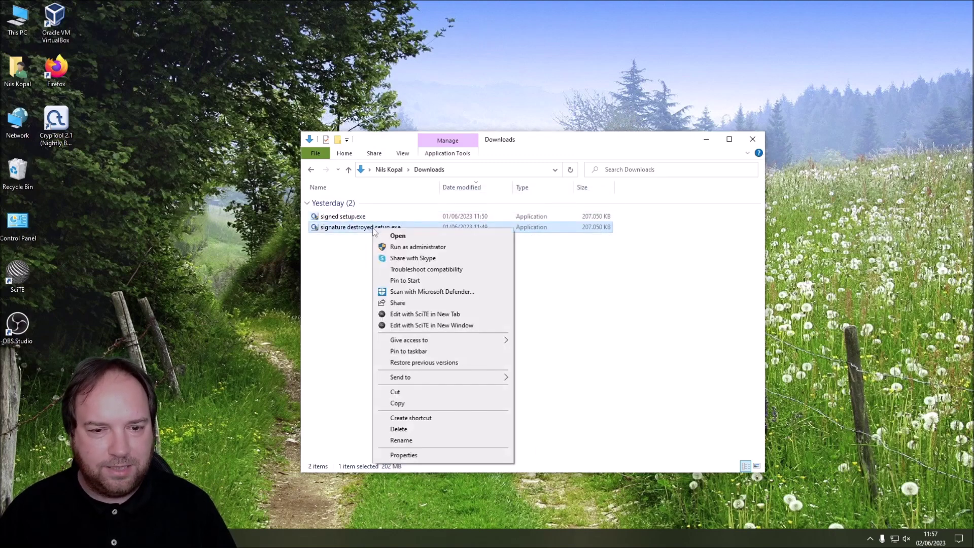
pyautogui.click(404, 455)
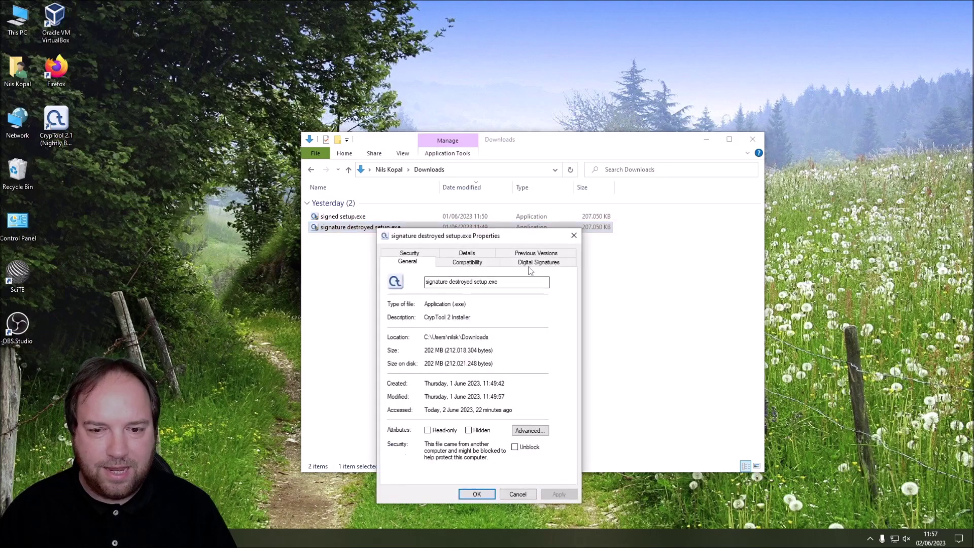
pyautogui.moveTo(489, 240); pyautogui.dragTo(503, 230)
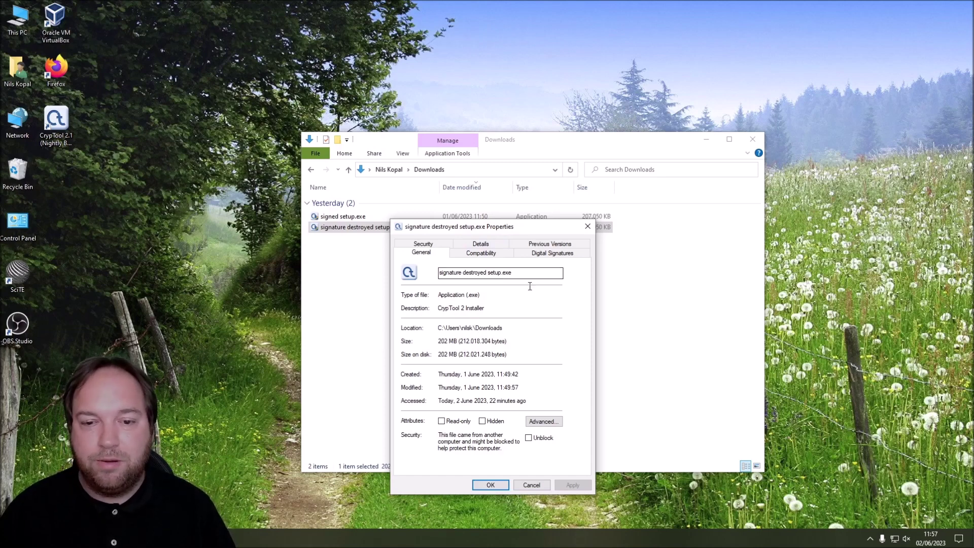
pyautogui.click(541, 256)
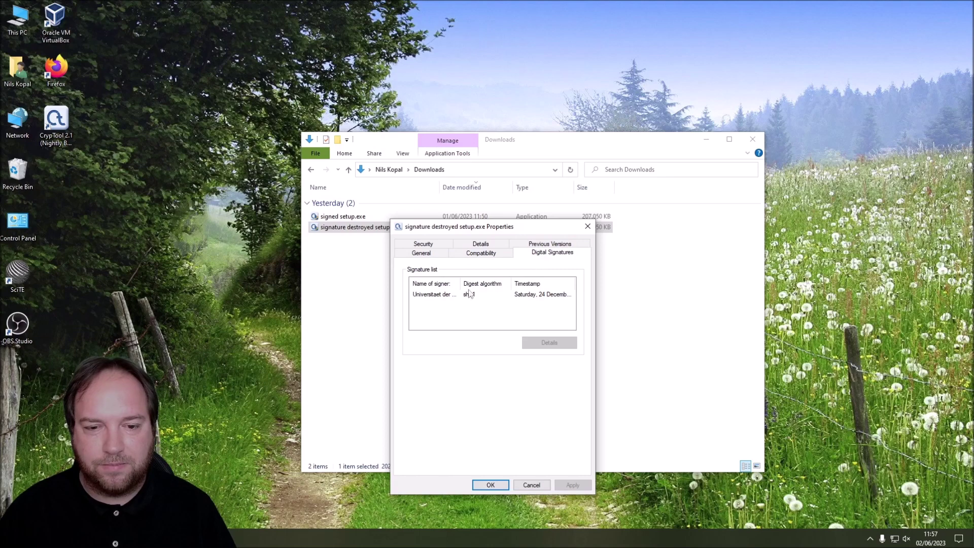
pyautogui.click(424, 296)
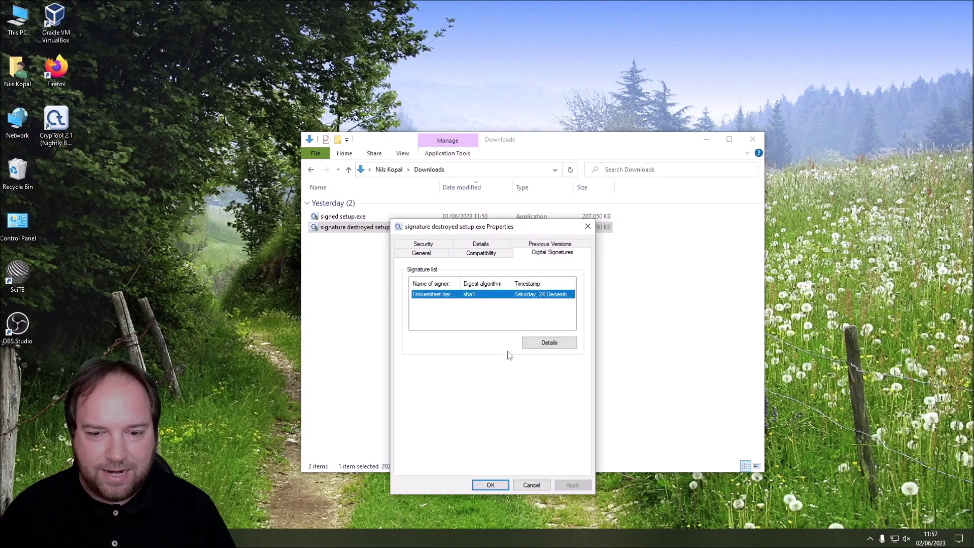
pyautogui.click(549, 342)
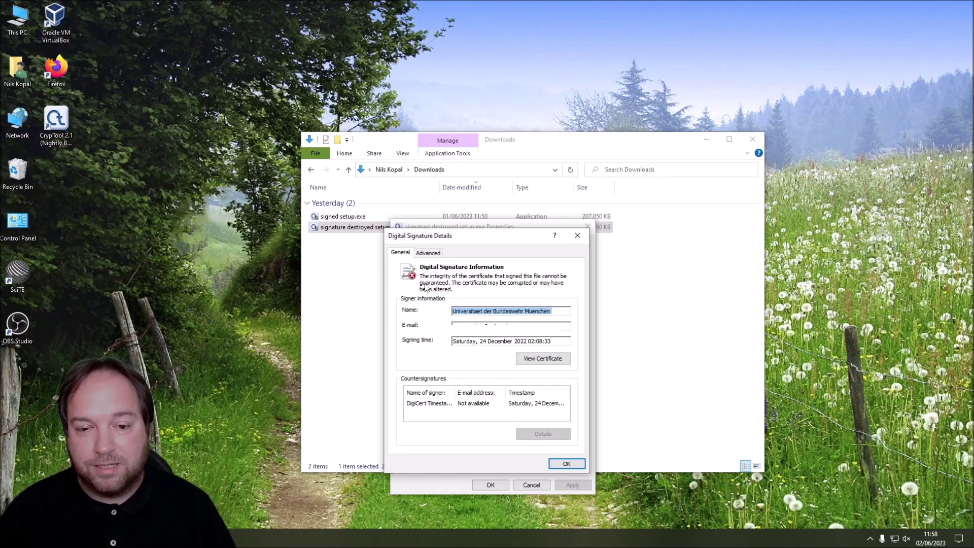
# Review the altered-certificate warning, close both dialogs without changes, and select signed setup.exe
pyautogui.moveTo(455, 392)
pyautogui.mouseDown()
pyautogui.moveTo(475, 391)
pyautogui.moveTo(465, 392)
pyautogui.mouseUp()
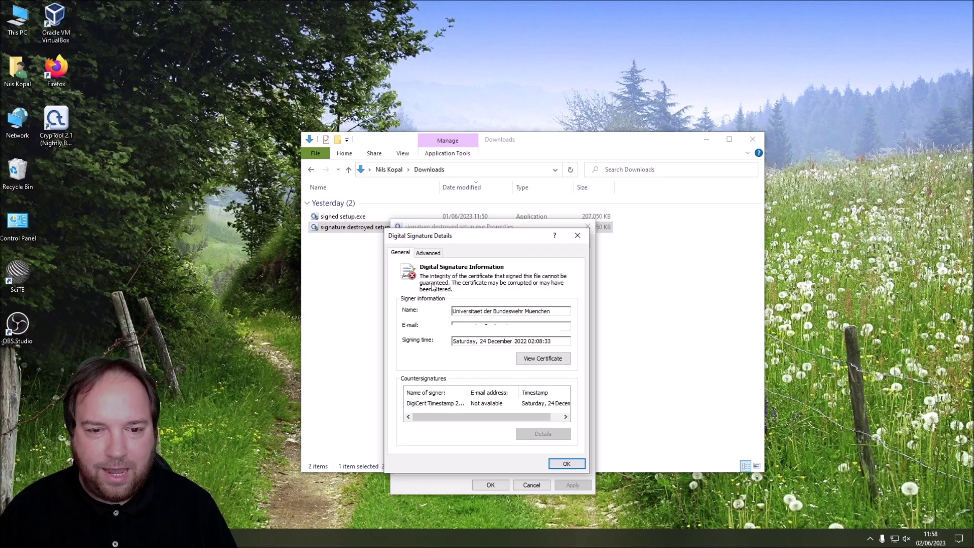
pyautogui.click(576, 236)
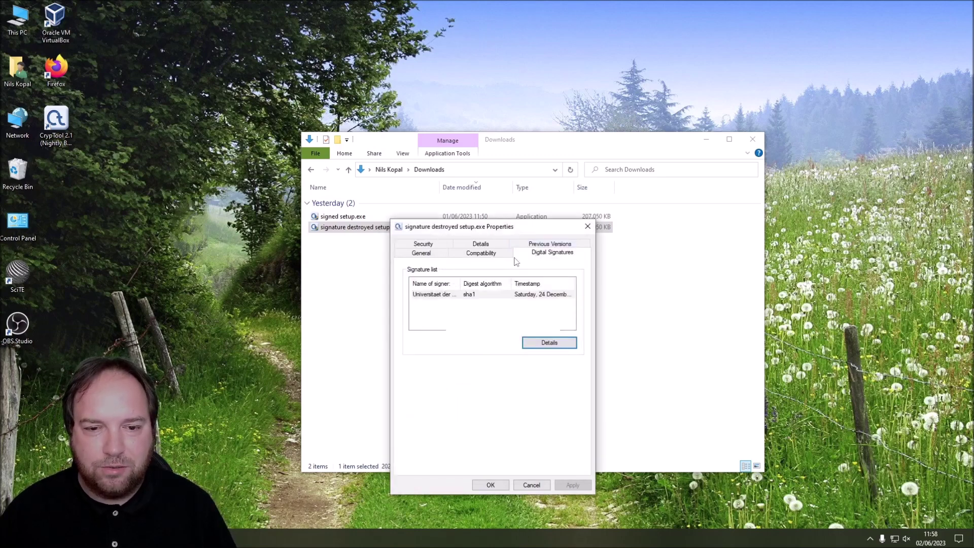
pyautogui.click(531, 484)
pyautogui.click(350, 218)
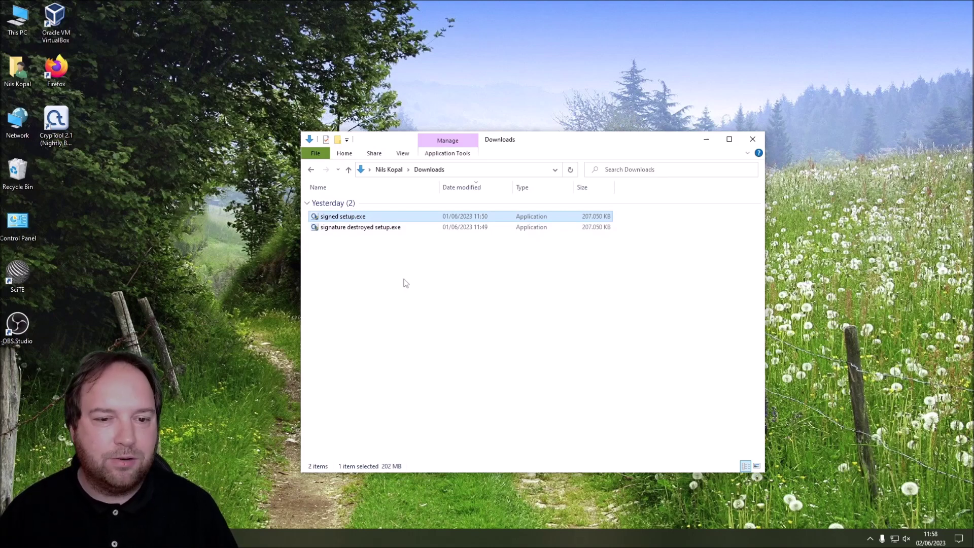
# Run signed setup.exe up to its language prompt, dismiss it, then launch signature destroyed setup.exe
pyautogui.moveTo(331, 220)
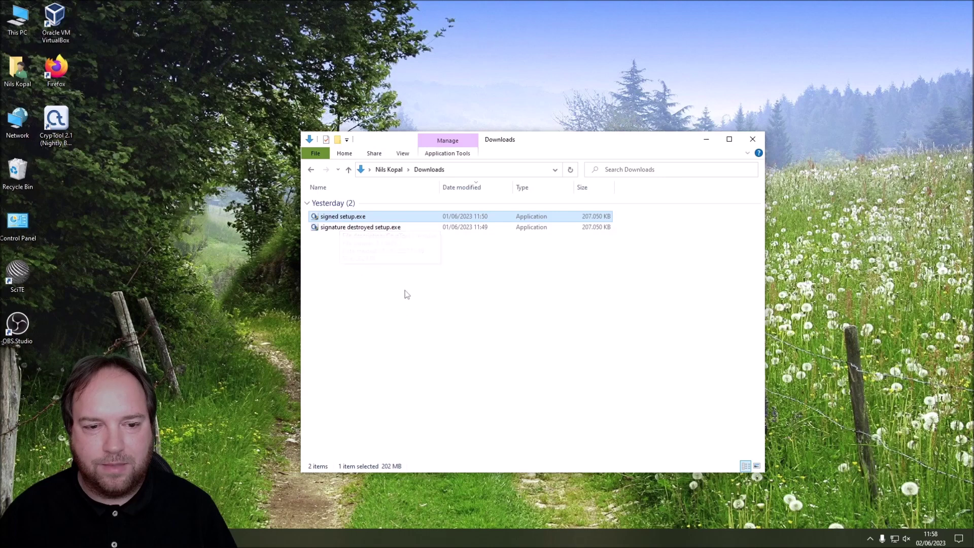
pyautogui.doubleClick(345, 218)
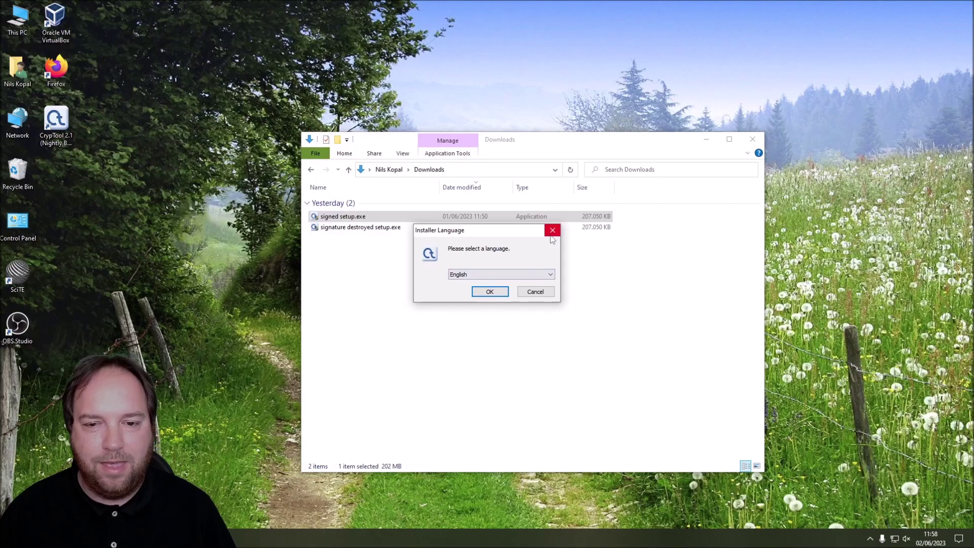
pyautogui.click(552, 228)
pyautogui.doubleClick(363, 228)
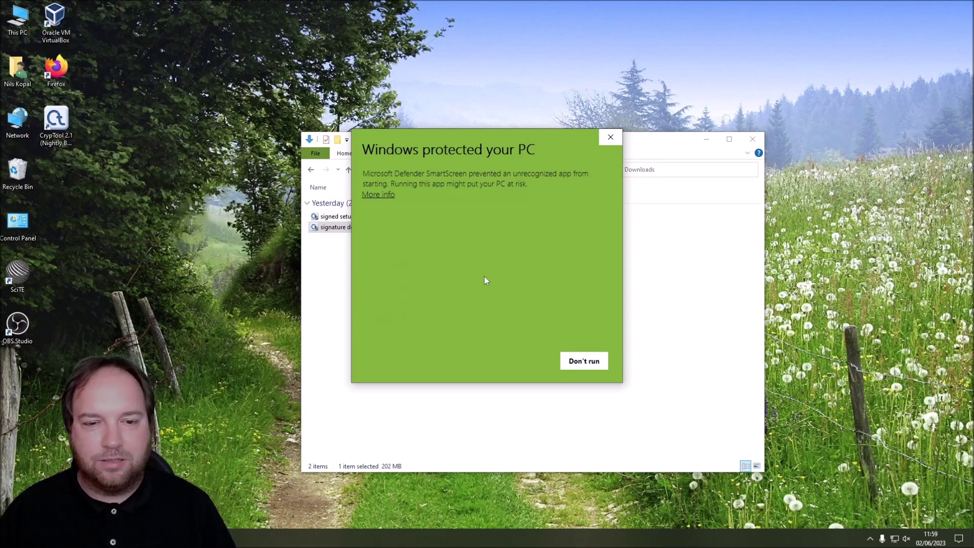
# Reveal the SmartScreen warning's unknown publisher, then close it without choosing Run anyway
pyautogui.click(380, 195)
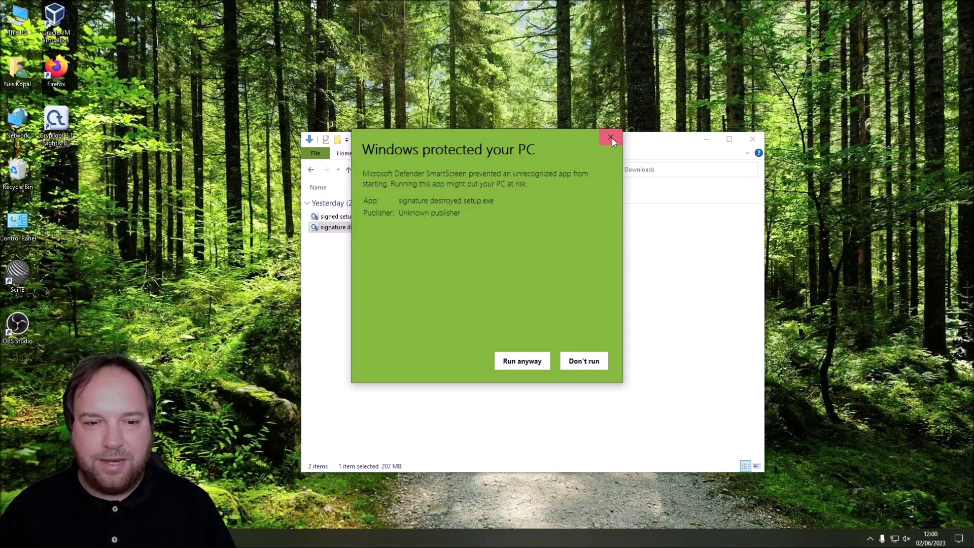
pyautogui.click(611, 138)
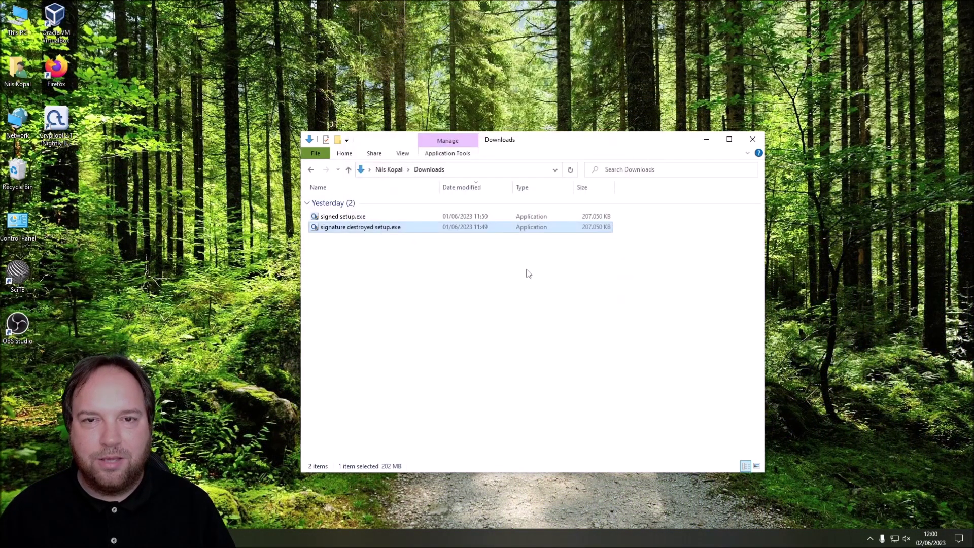